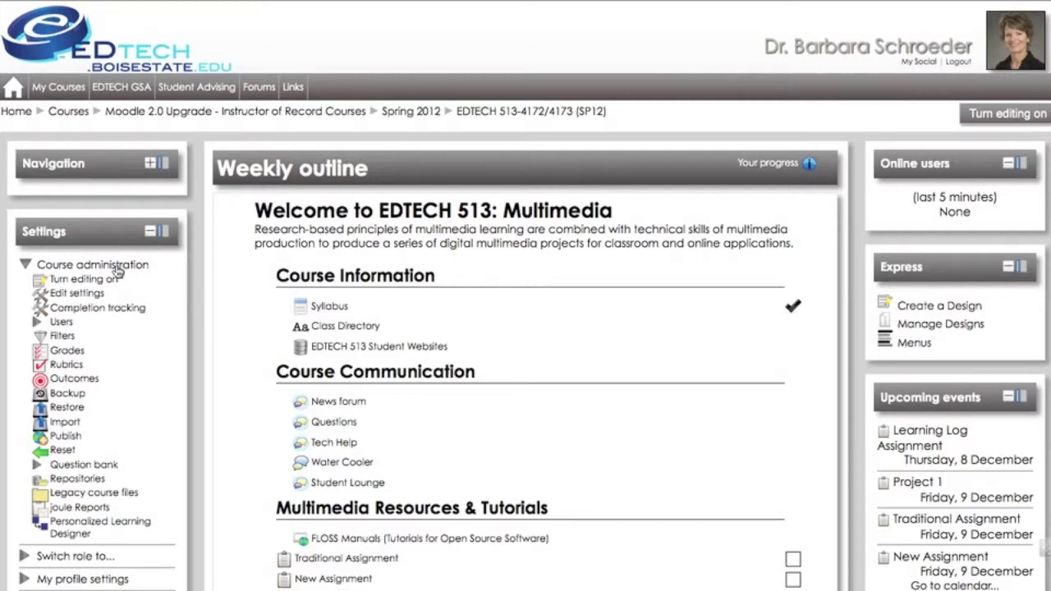
# Create a new course rubric and name it "Rubric Name".
pyautogui.click(74, 367)
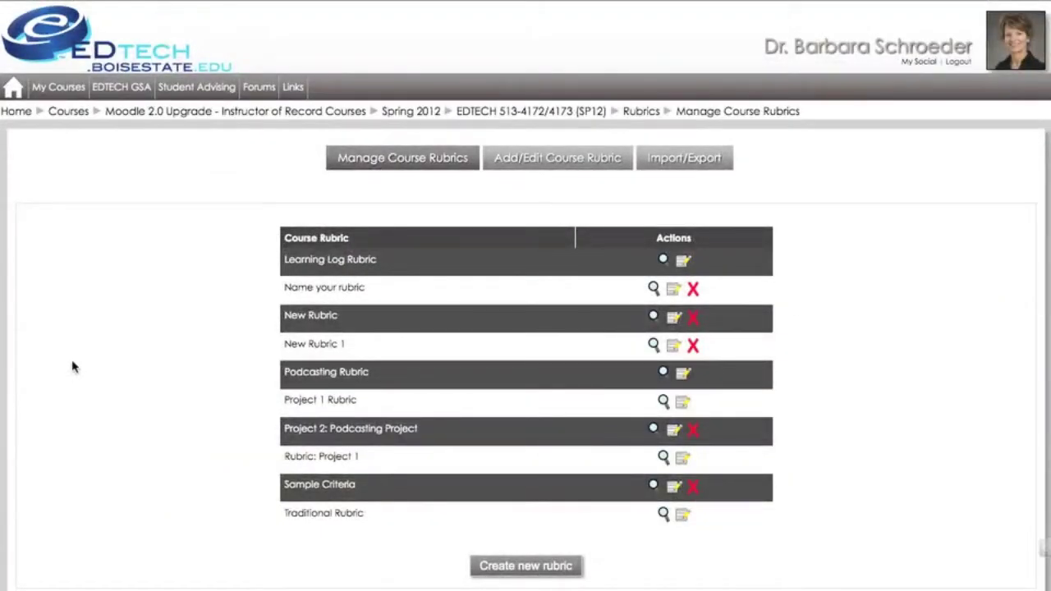
pyautogui.click(491, 573)
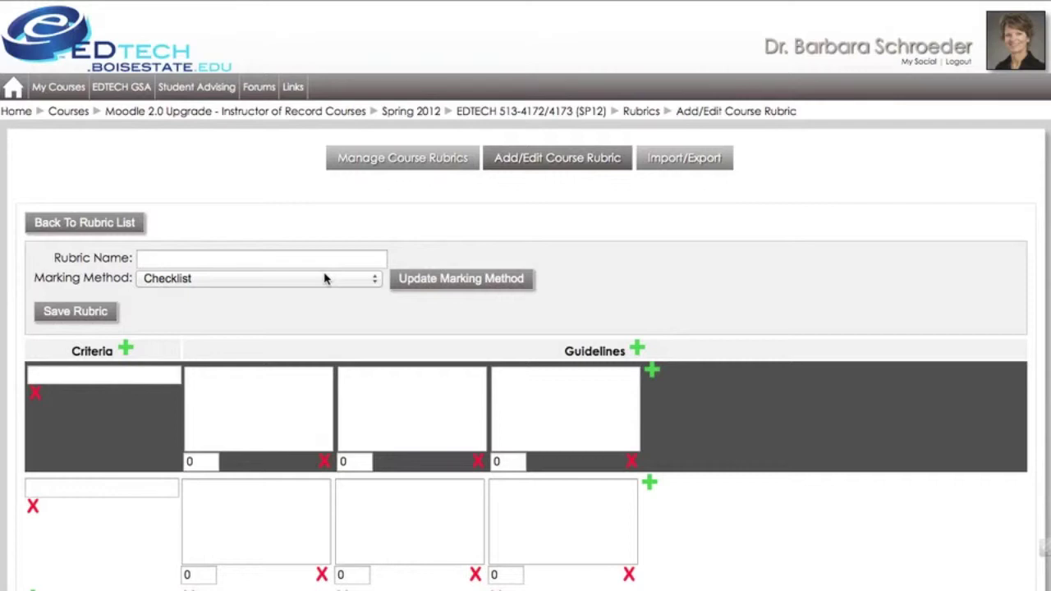
pyautogui.click(314, 258)
pyautogui.write('Rubric Name')
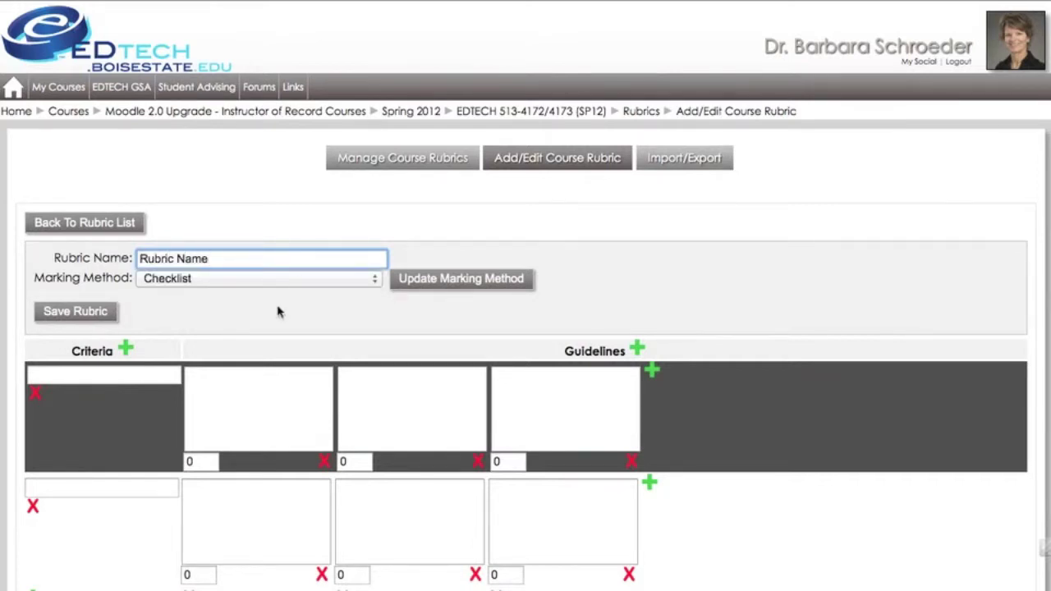
# Name the first criterion "Criteria 1" and enter "info" as the text of its first guideline.
pyautogui.click(161, 377)
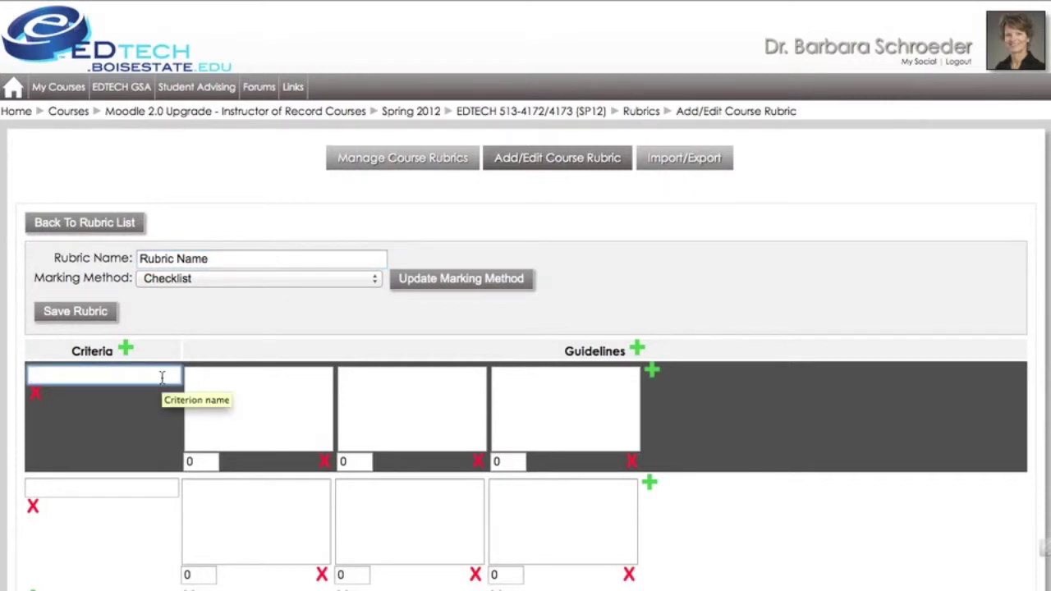
pyautogui.write('Criteria 1')
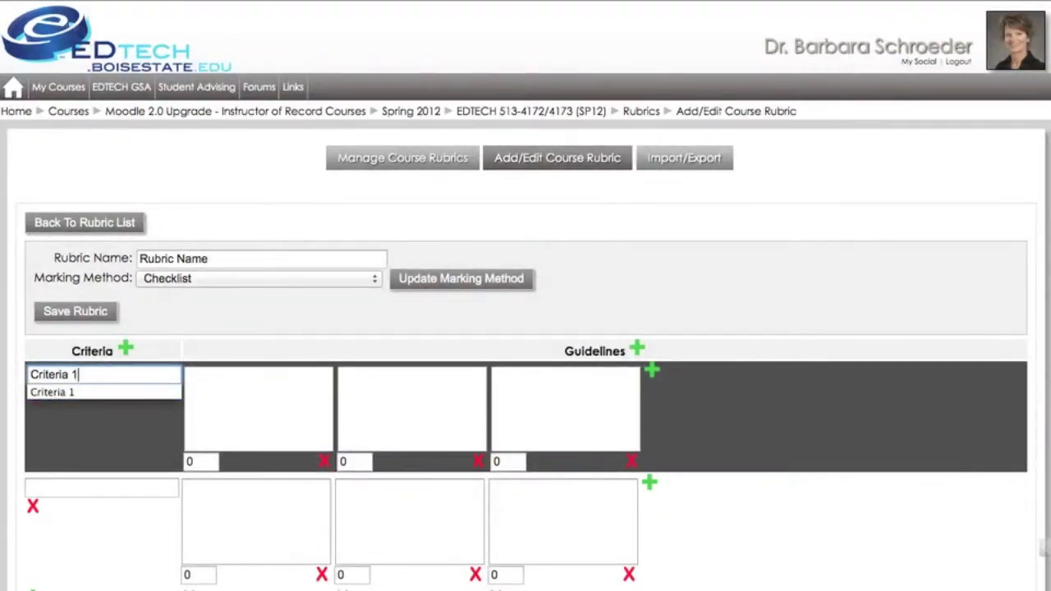
pyautogui.click(234, 397)
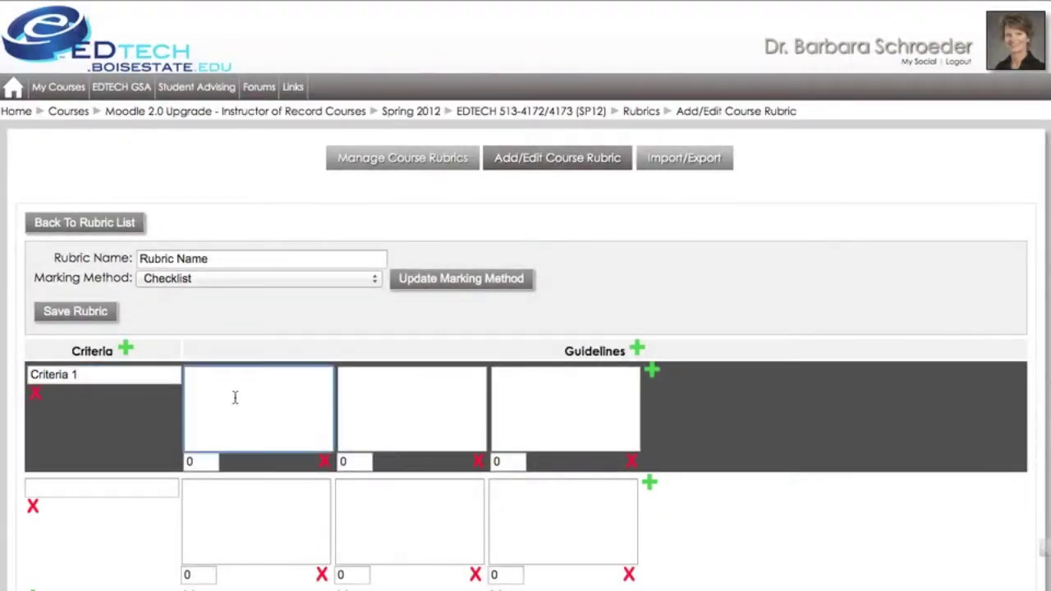
pyautogui.write('info')
pyautogui.press('Tab')
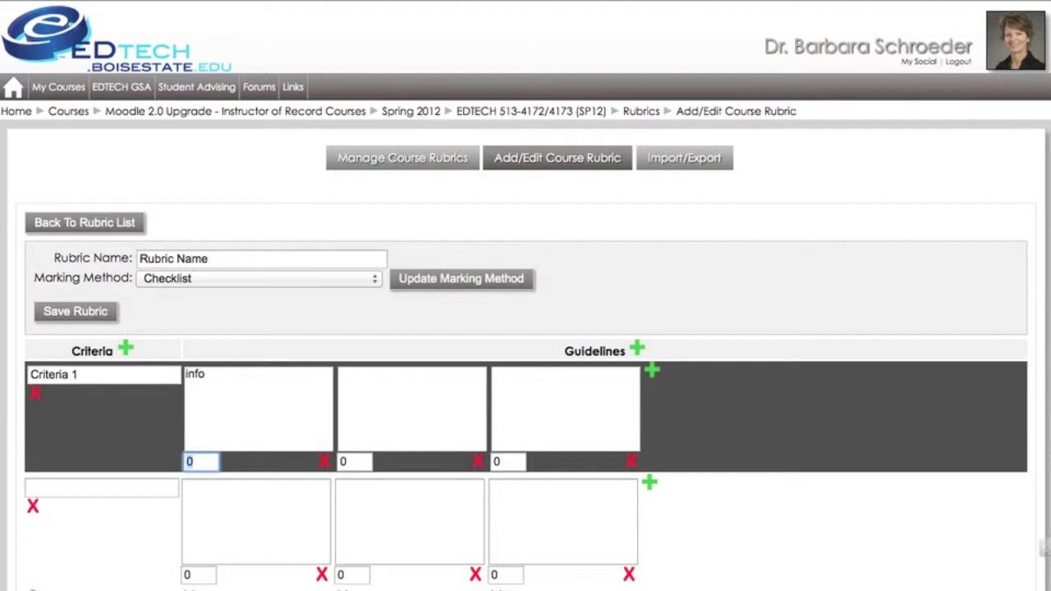
# Add a fourth guideline to Criteria 1 and add a third criterion row to the rubric.
pyautogui.click(655, 374)
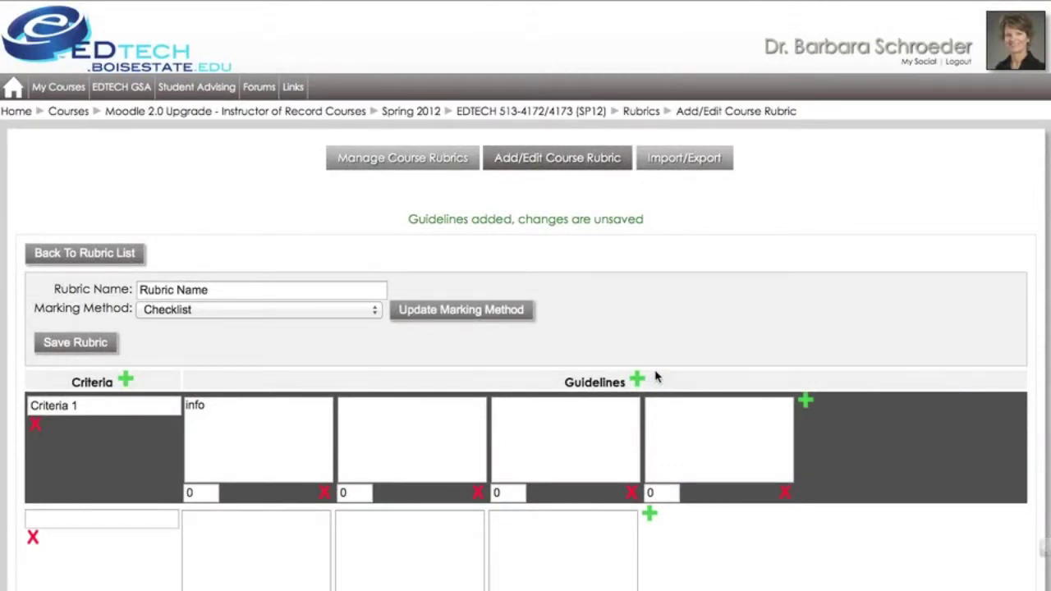
pyautogui.scroll(-3, 117, 447)
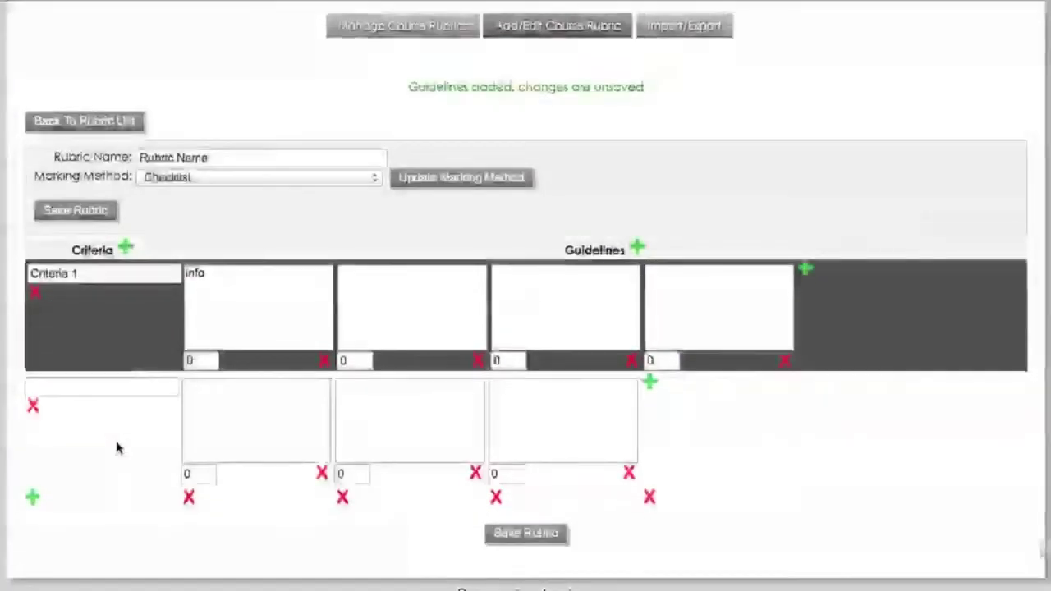
pyautogui.click(34, 498)
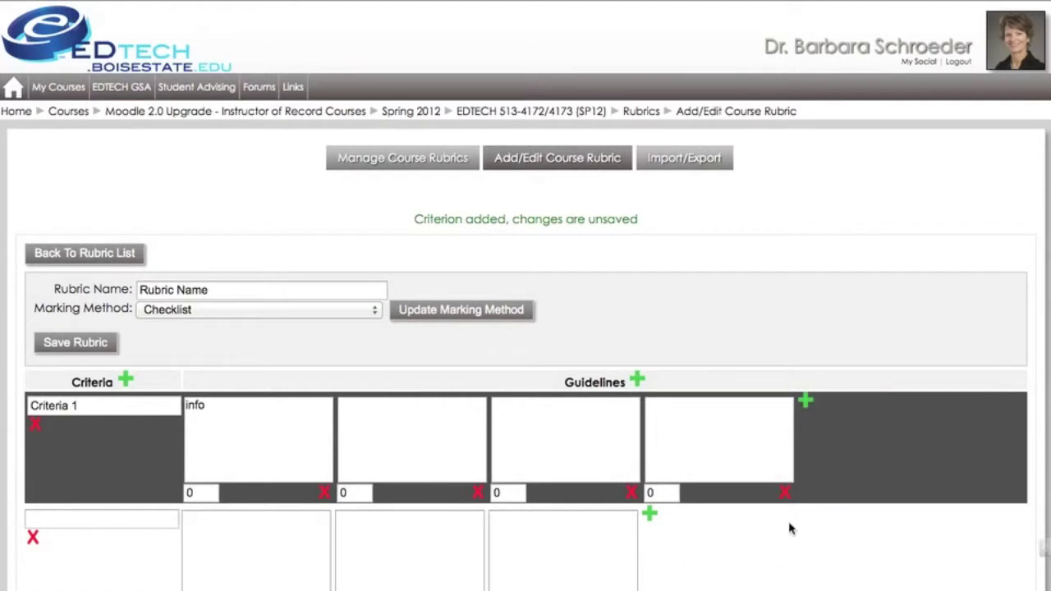
# Delete the fourth guideline of Criteria 1 and the empty third criterion row.
pyautogui.click(785, 492)
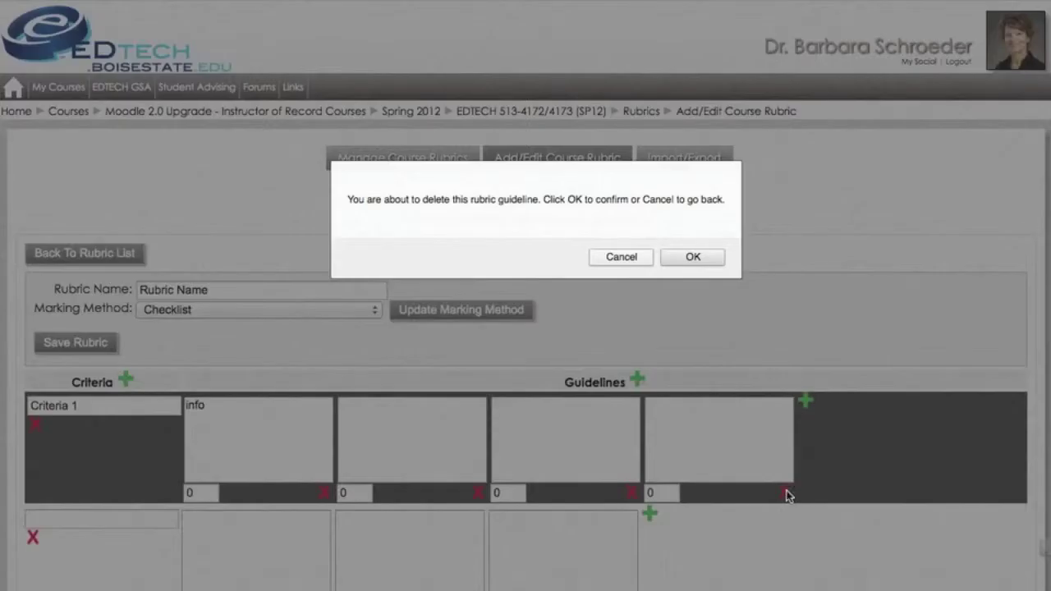
pyautogui.click(716, 257)
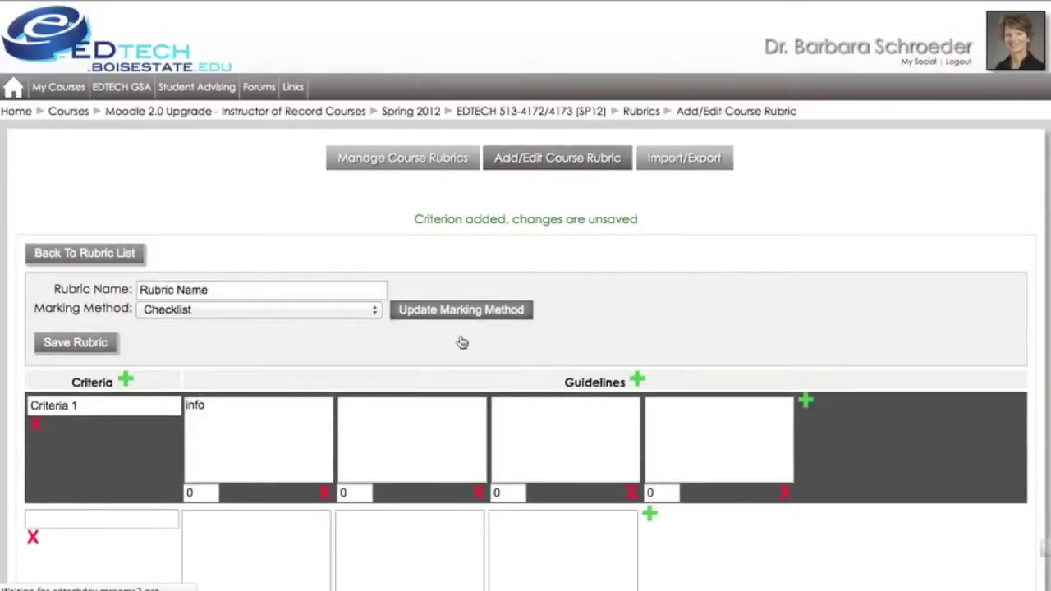
pyautogui.scroll(-1, 329, 395)
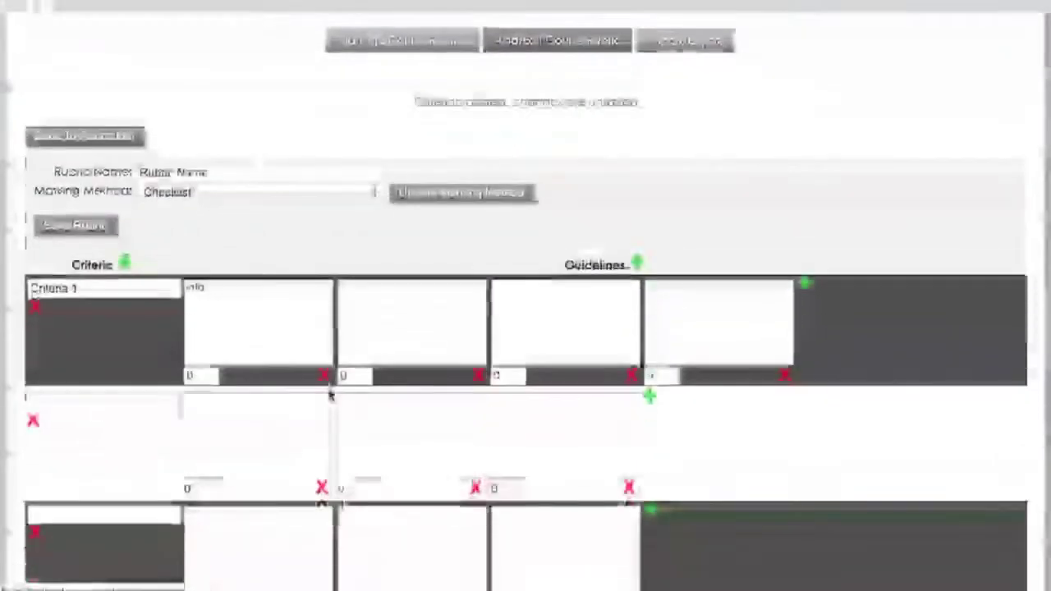
pyautogui.scroll(-5, 329, 393)
pyautogui.scroll(-2, 328, 389)
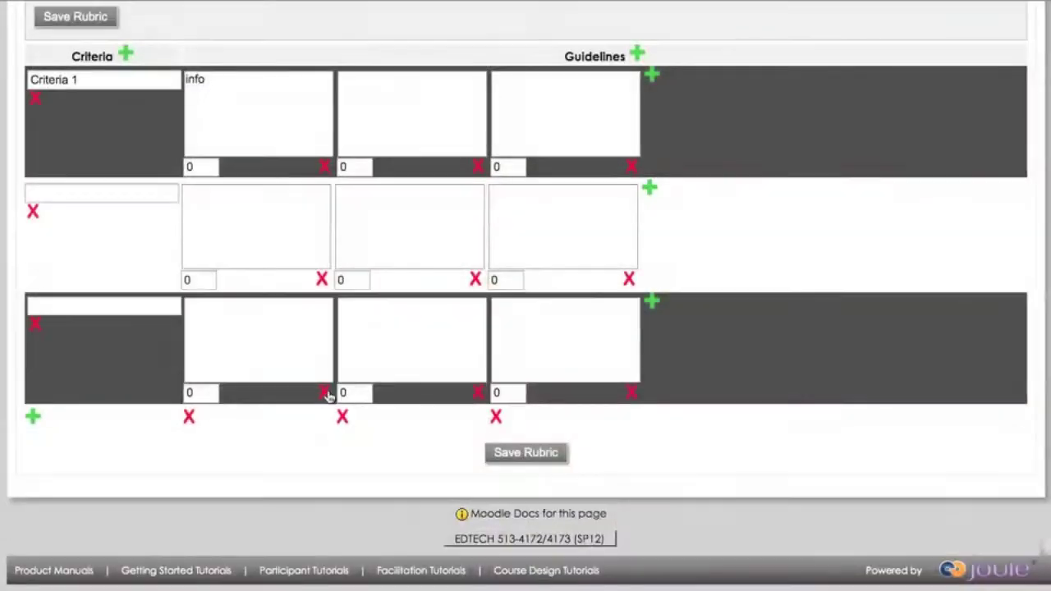
pyautogui.click(33, 326)
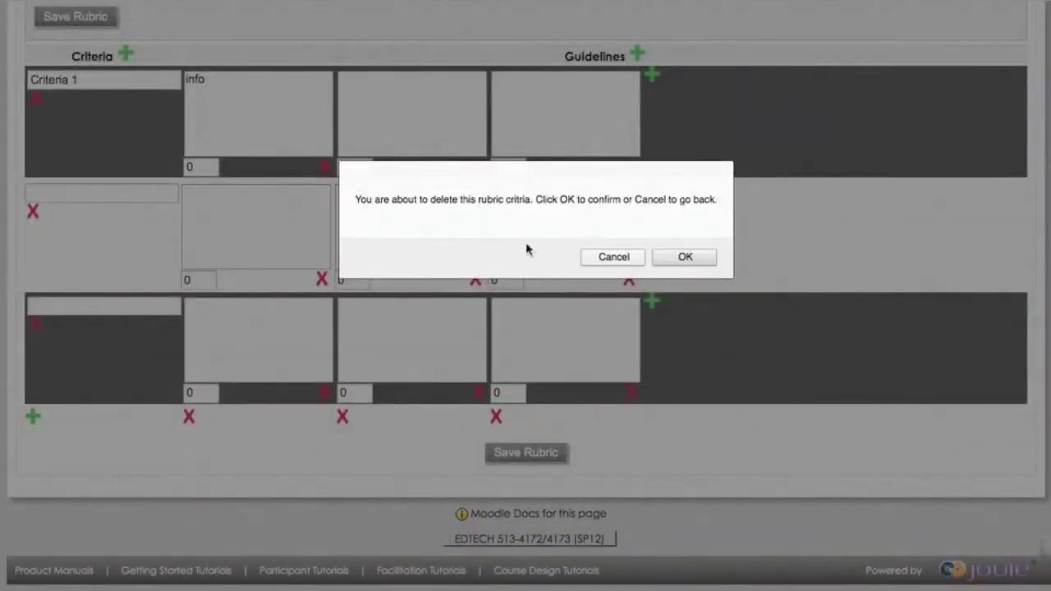
pyautogui.click(664, 260)
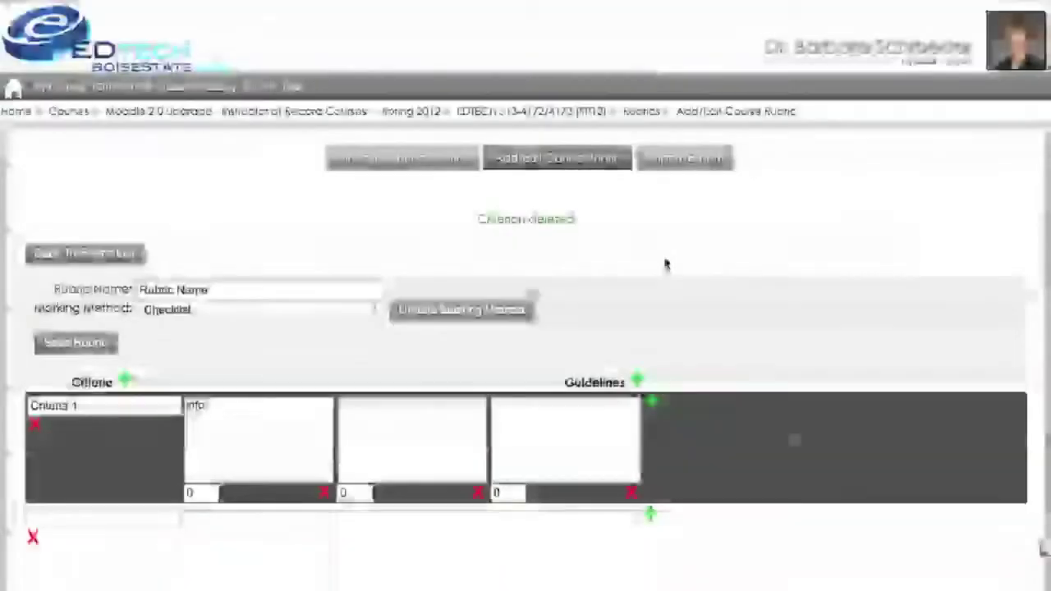
# Enter "info" in the second and third guidelines of Criteria 1.
pyautogui.scroll(-3, 569, 321)
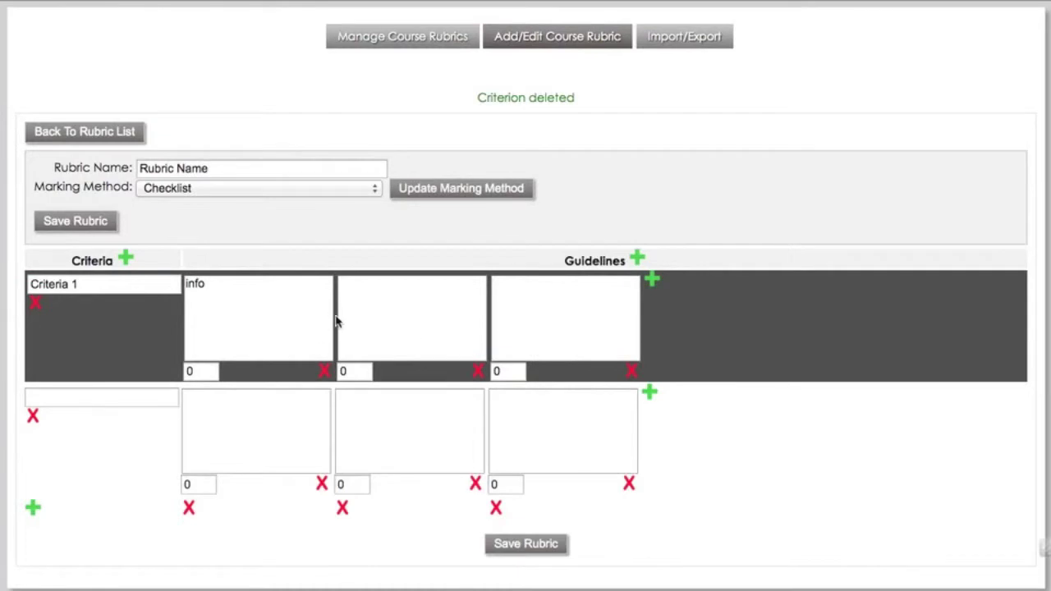
pyautogui.click(164, 397)
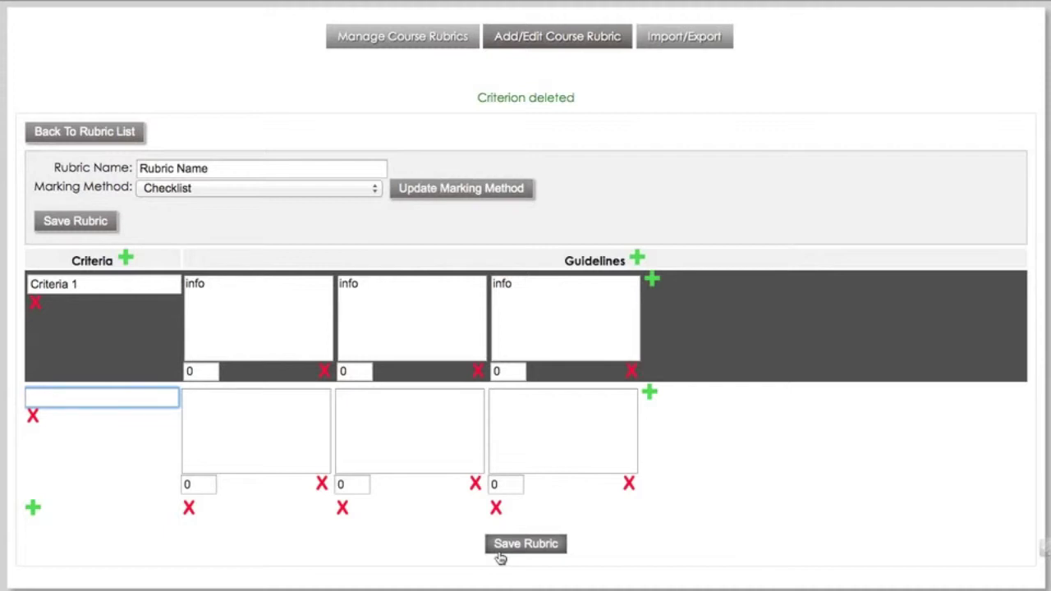
pyautogui.scroll(3, 275, 275)
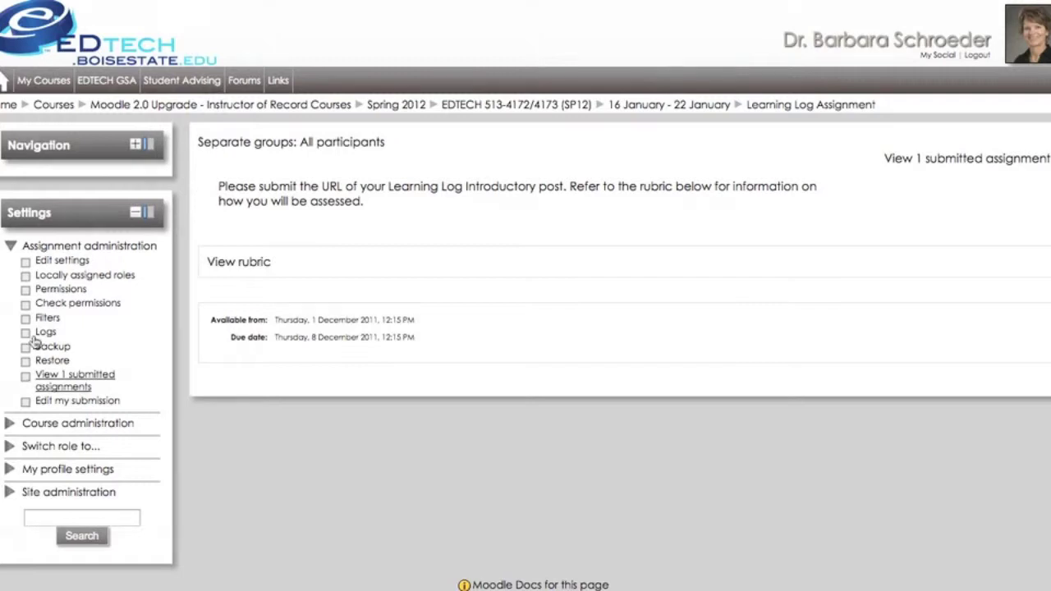
# Open the Learning Log Assignment's settings and examine the rubric choices and the other grading options.
pyautogui.click(71, 260)
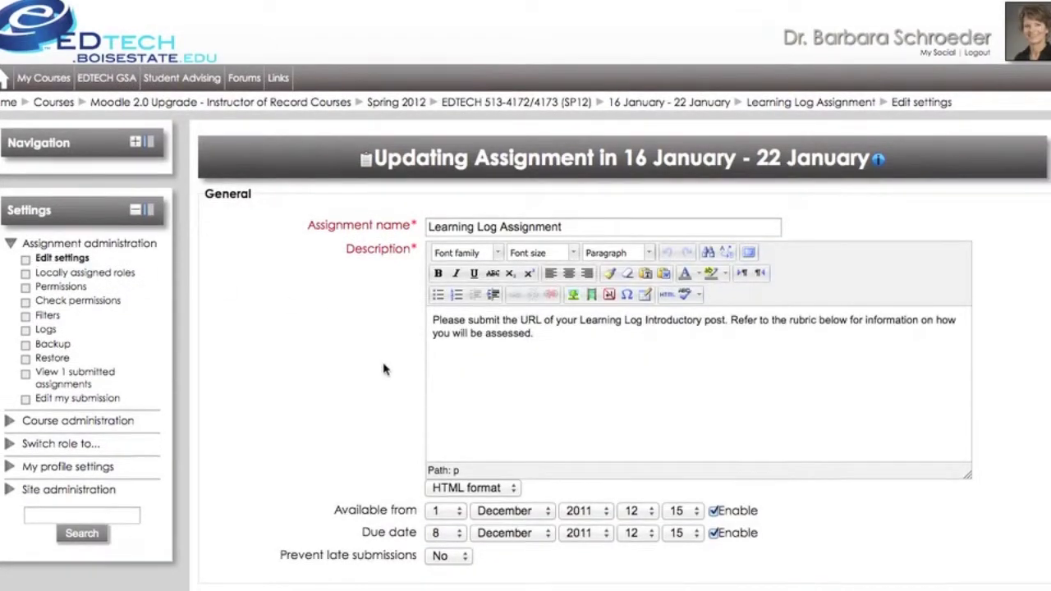
pyautogui.scroll(-5, 382, 369)
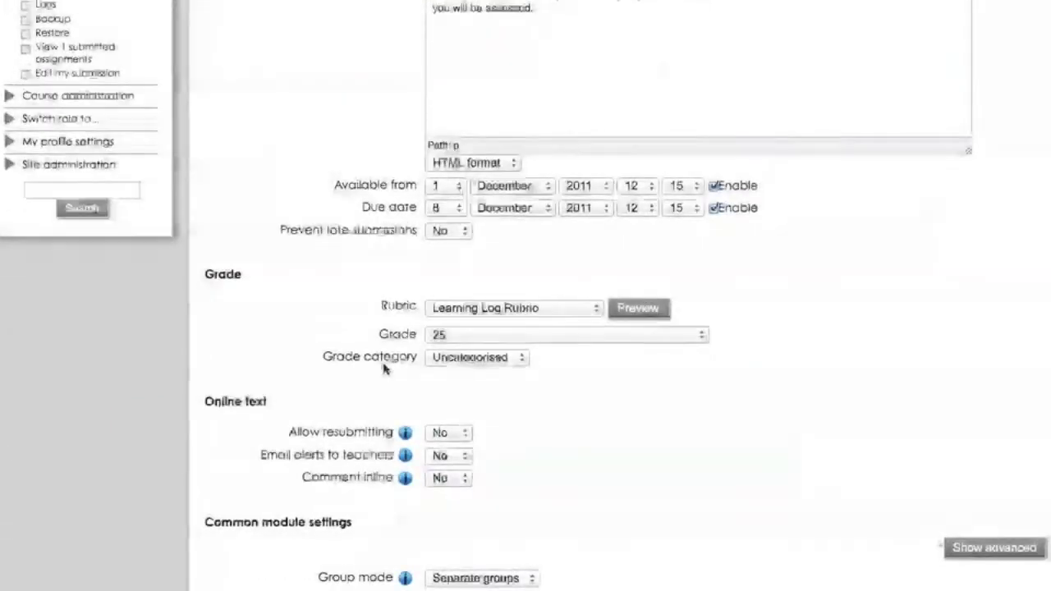
pyautogui.scroll(-1, 384, 368)
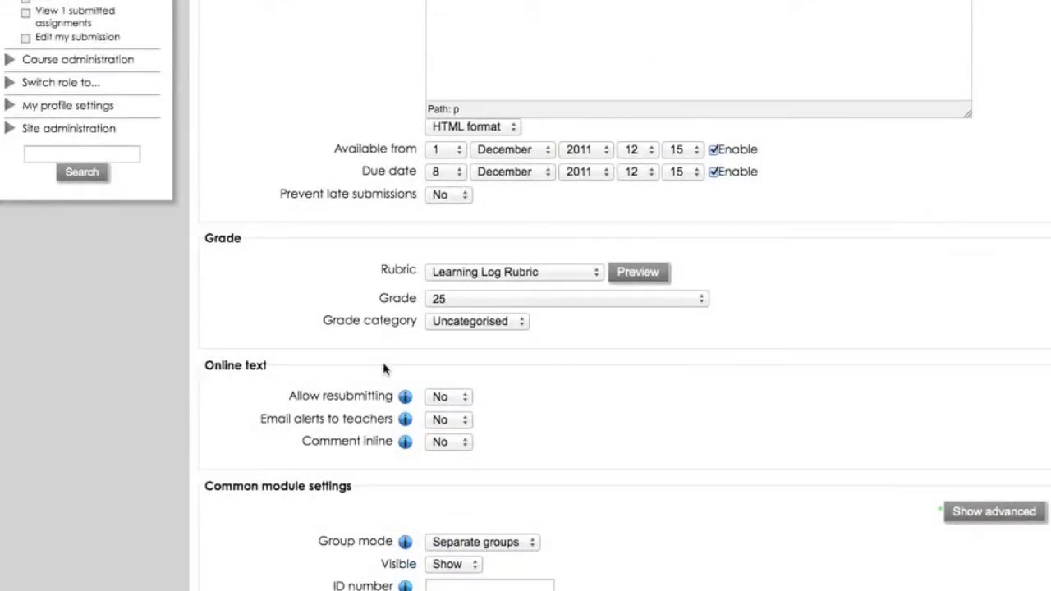
pyautogui.click(597, 273)
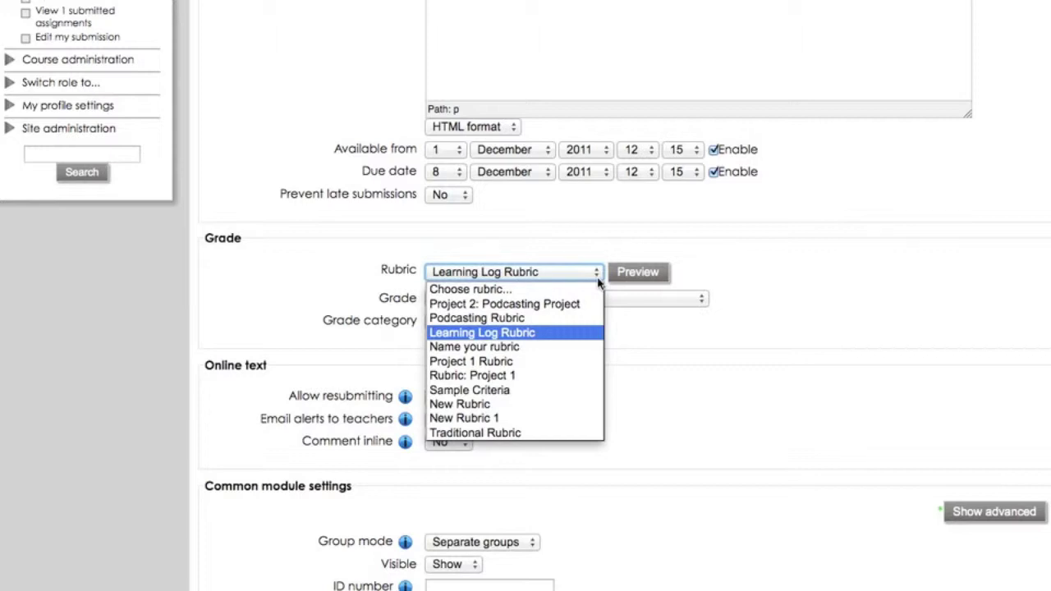
pyautogui.click(641, 349)
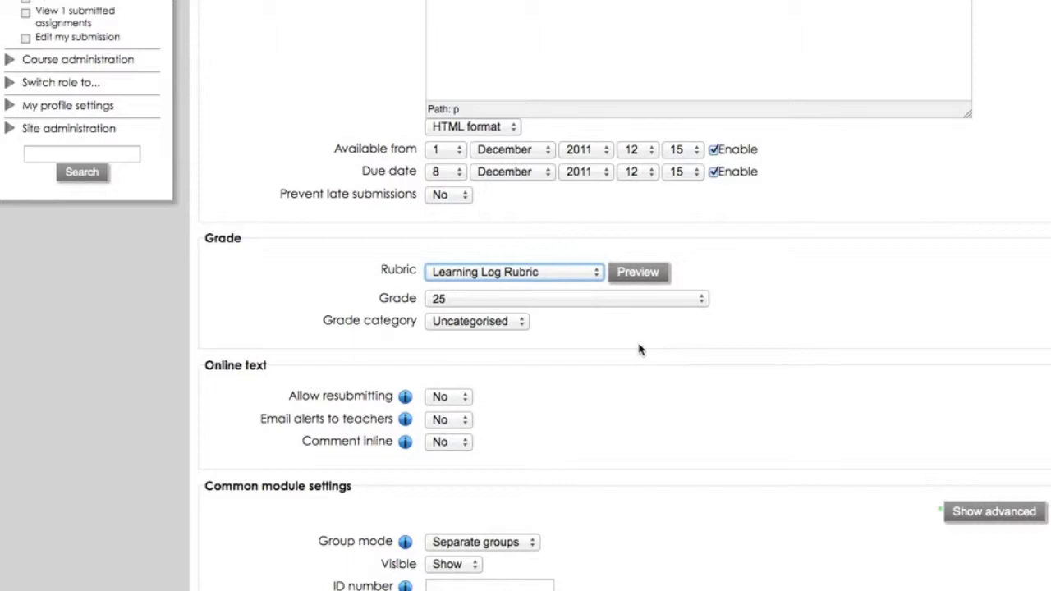
pyautogui.scroll(-8, 640, 350)
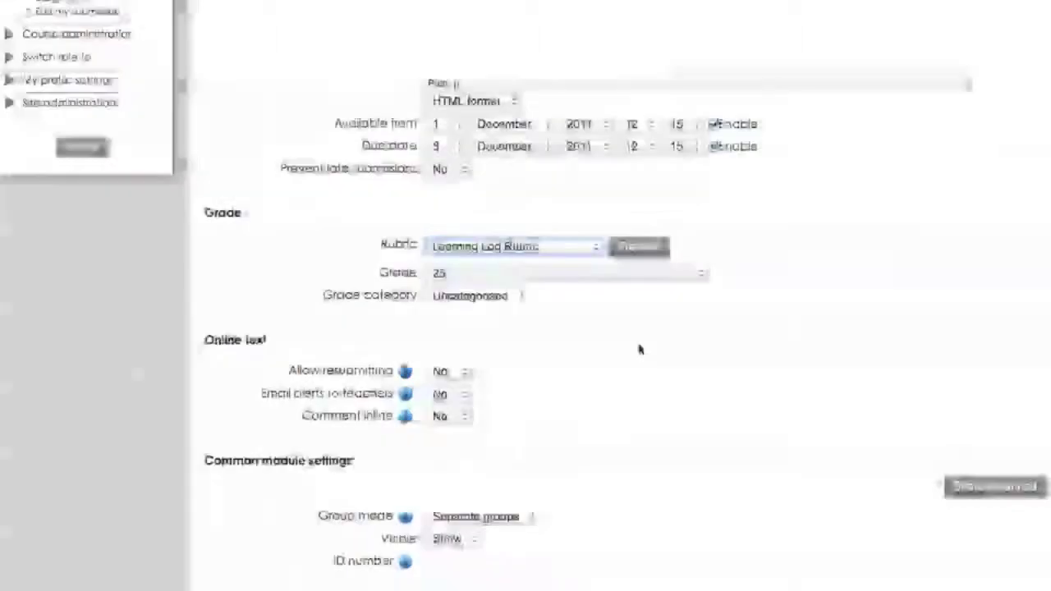
pyautogui.scroll(-5, 641, 350)
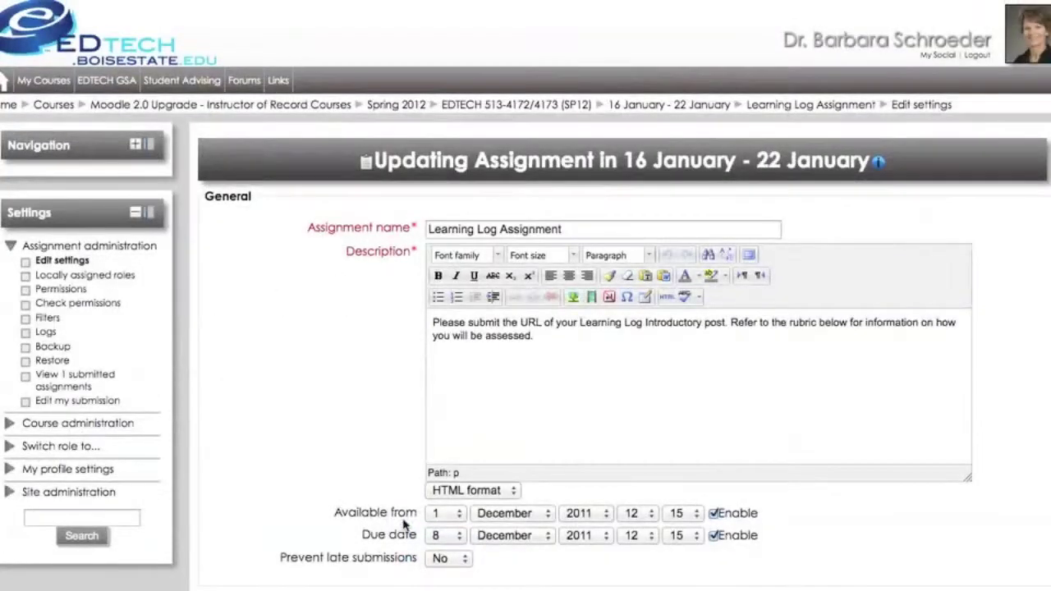
# Return to the Learning Log Assignment page, view its attached rubric, and close the rubric window.
pyautogui.click(786, 112)
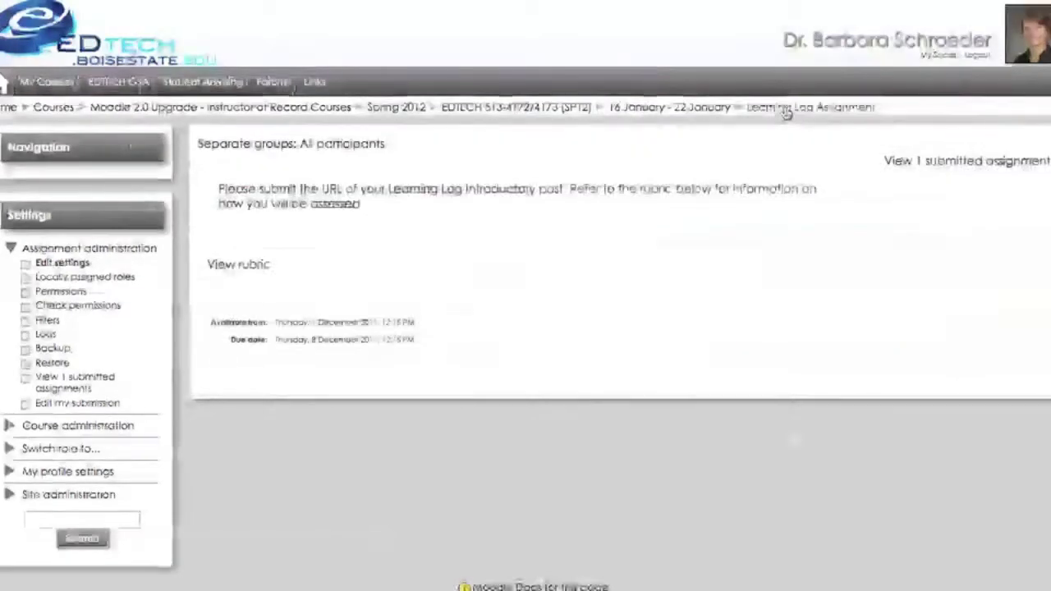
pyautogui.click(256, 267)
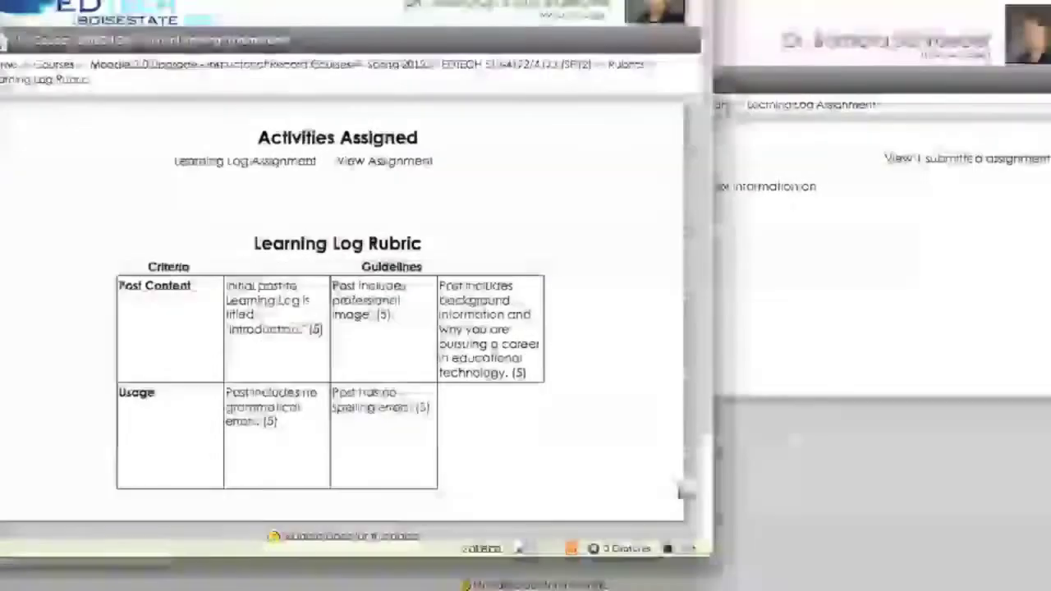
pyautogui.press('super+w')
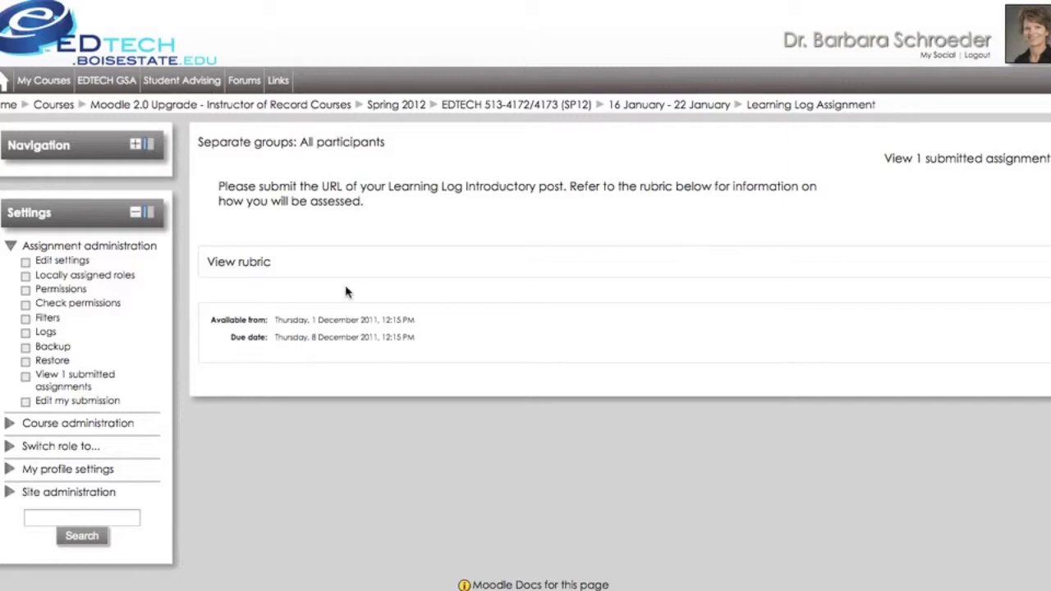
# Open the submitted assignments and start rubric grading for the "here it is!" submission.
pyautogui.click(931, 160)
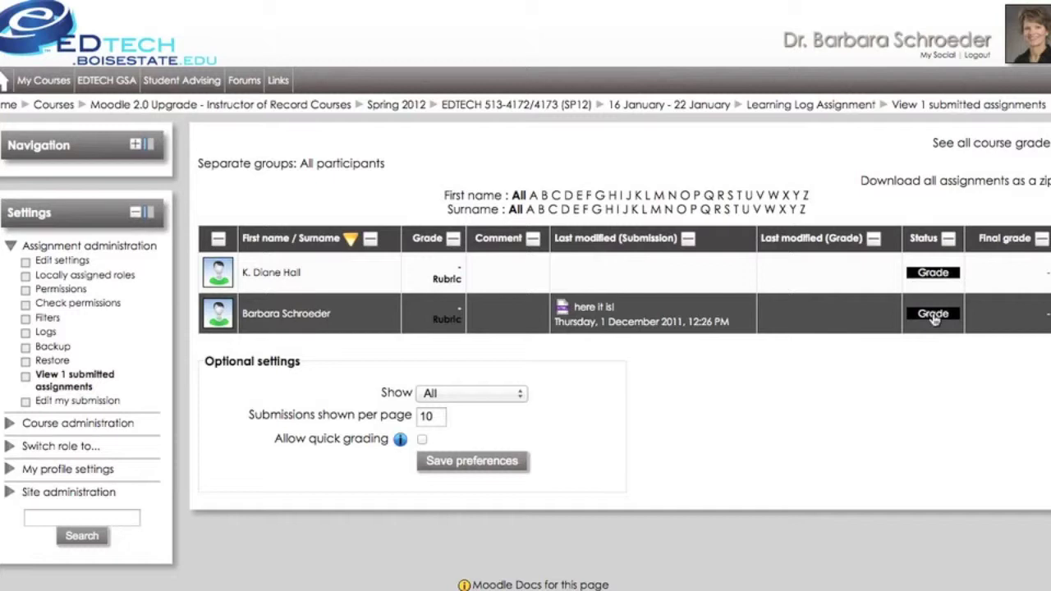
pyautogui.click(933, 315)
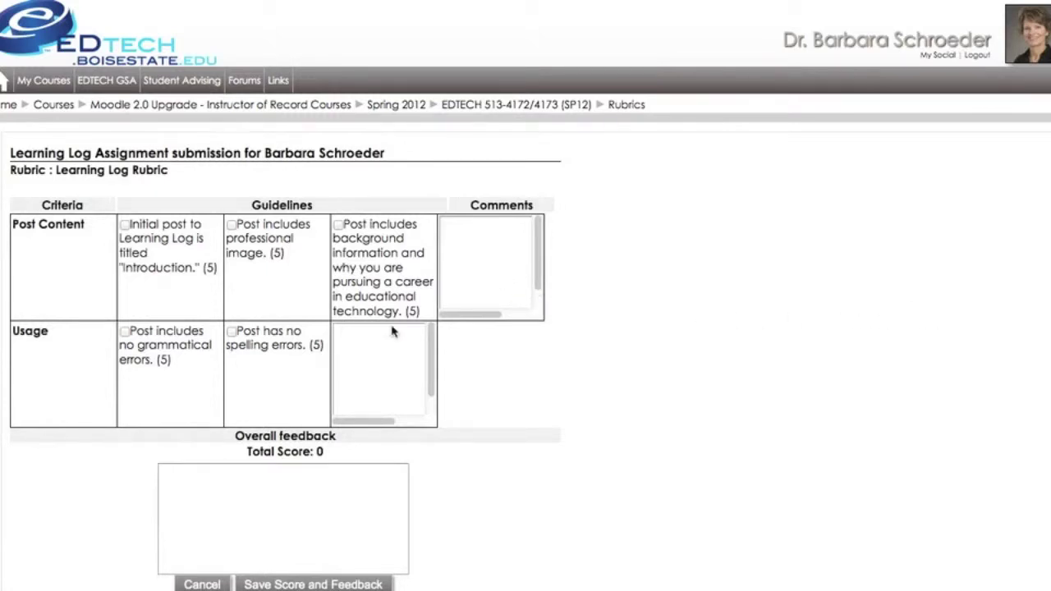
pyautogui.click(300, 504)
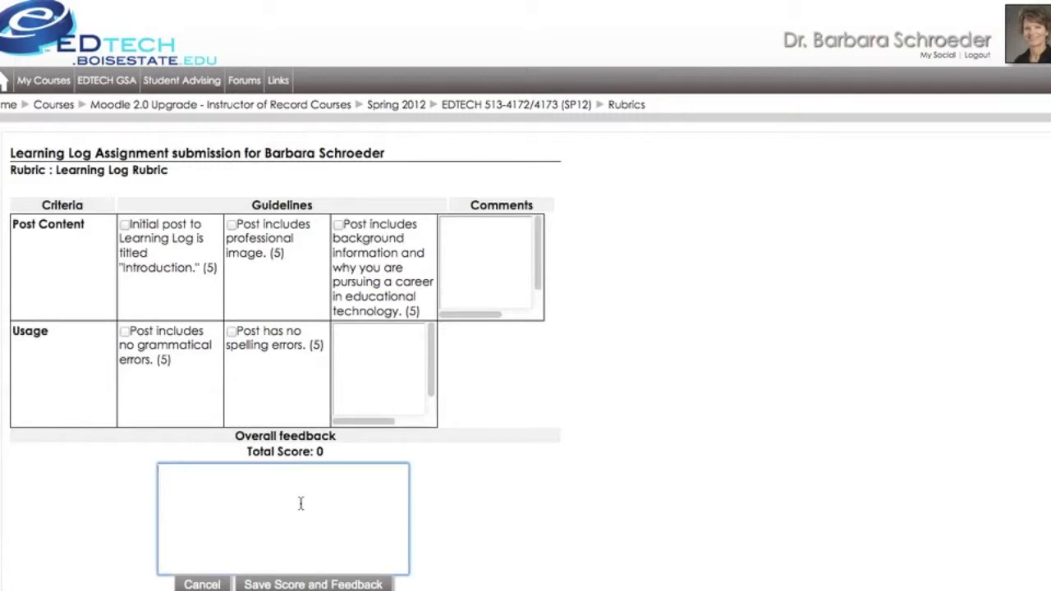
# Check the "Introduction" title, professional image and no spelling errors guidelines, and save the score and feedback.
pyautogui.click(196, 277)
pyautogui.click(286, 283)
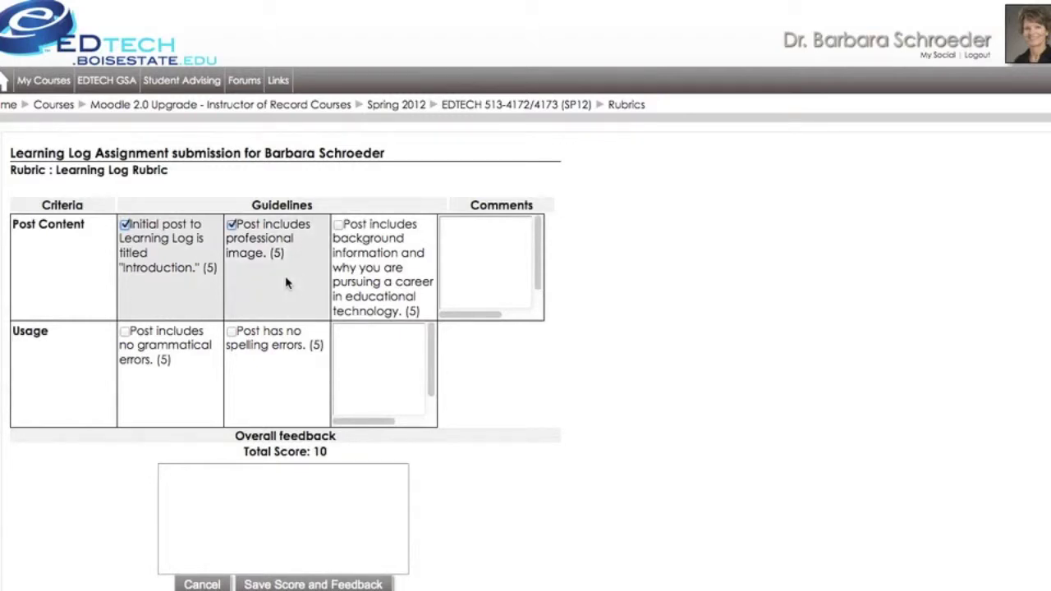
pyautogui.click(257, 389)
pyautogui.click(382, 402)
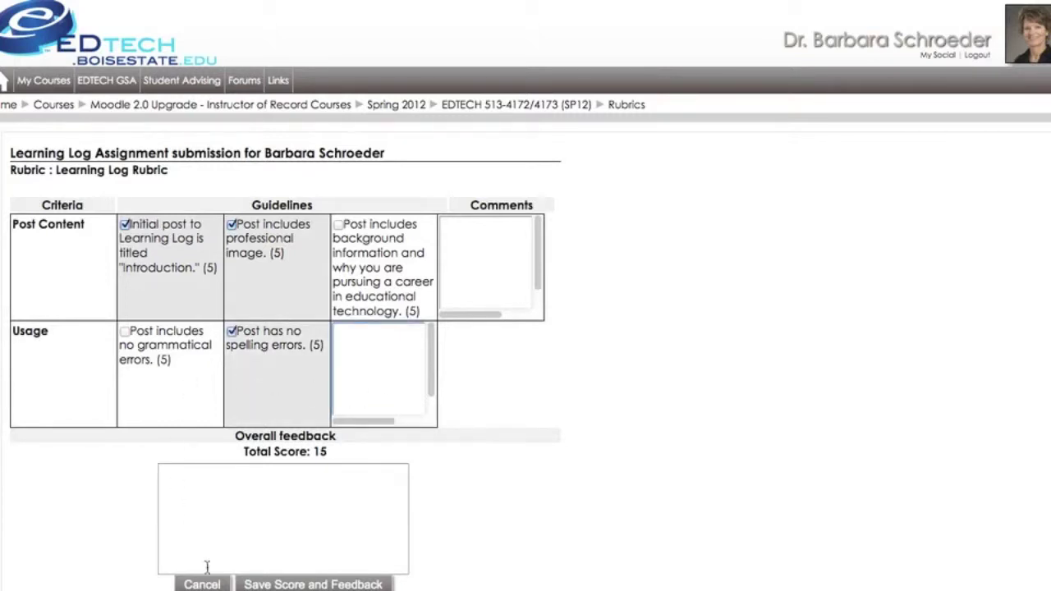
pyautogui.click(249, 583)
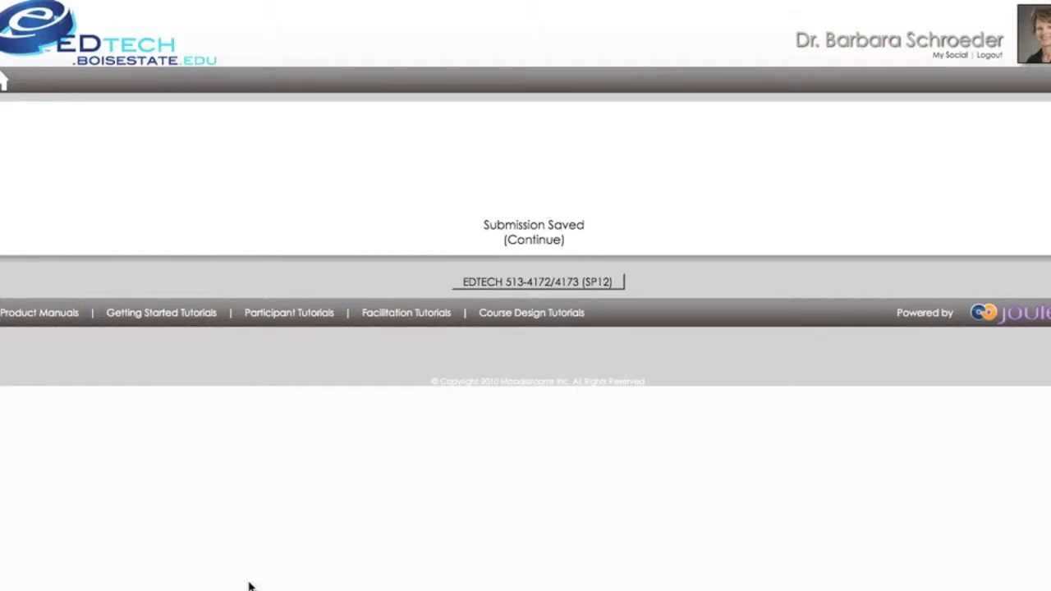
# Reopen the rubric grading of the "here it is!" submission from the submissions list and return to the EDTECH 513 course page.
pyautogui.click(546, 247)
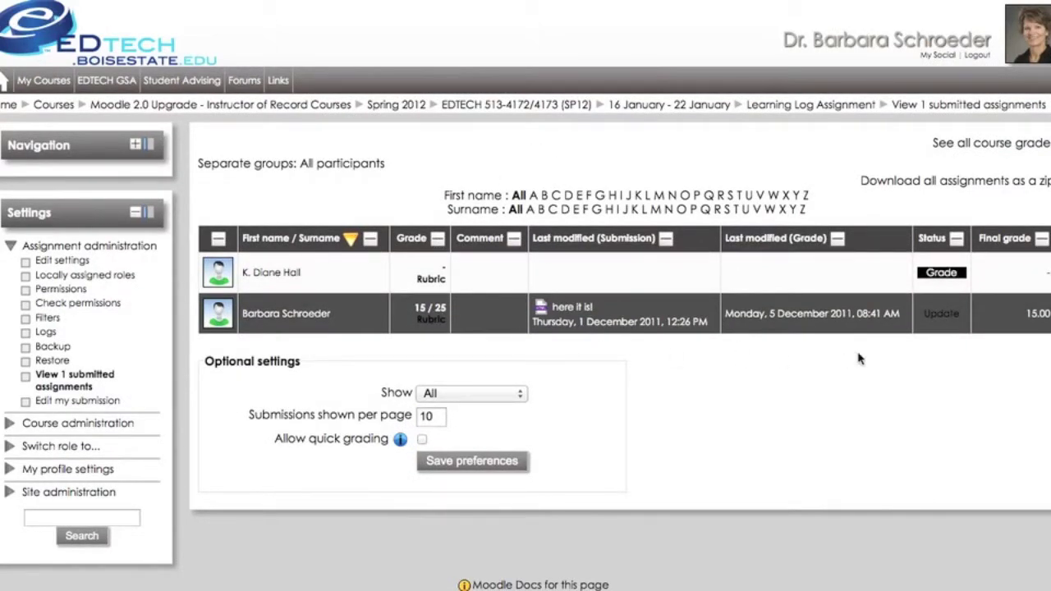
pyautogui.click(941, 315)
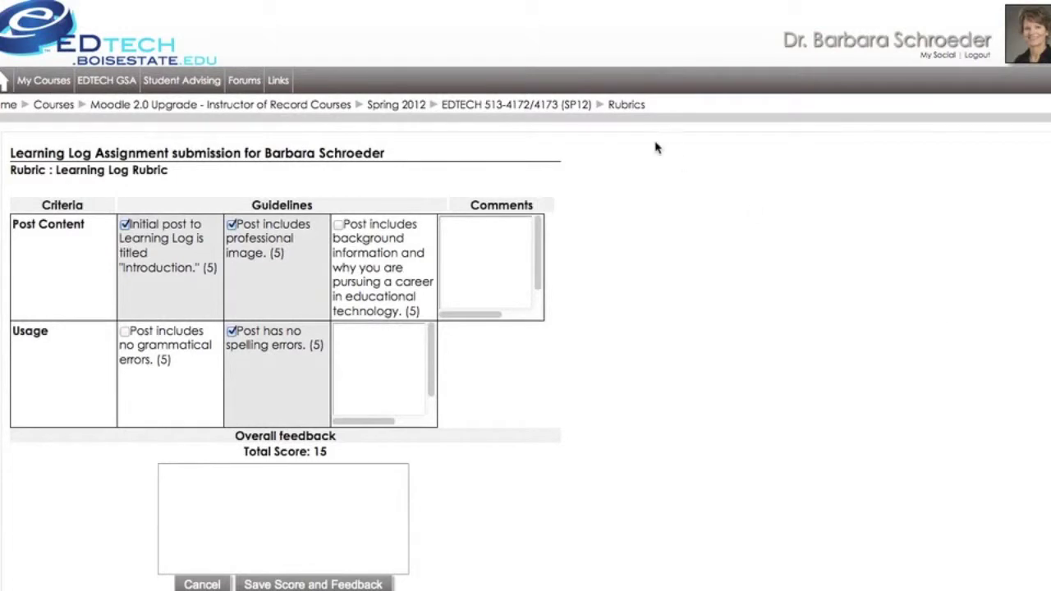
pyautogui.click(545, 111)
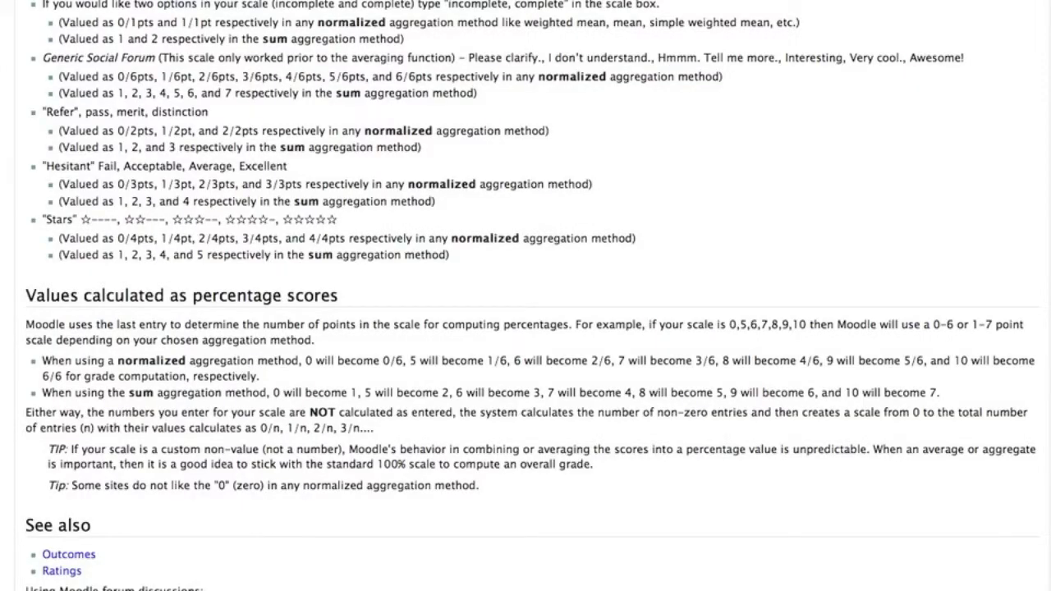
# Review the Moodle documentation article on scales and open the scales view in the EDTECH 513 course's grade administration.
pyautogui.scroll(20, 485, 146)
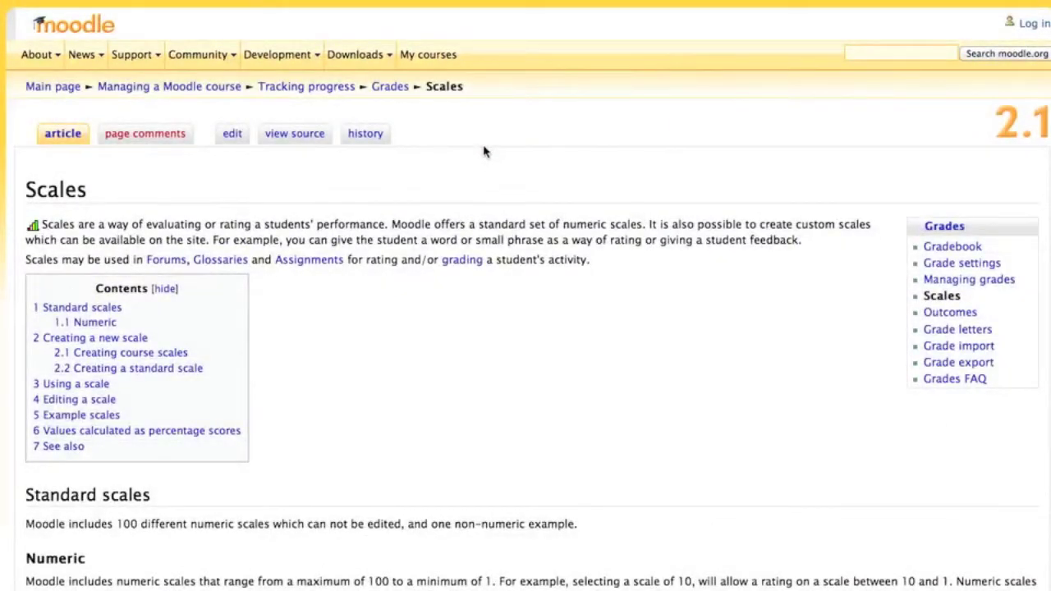
pyautogui.scroll(-4, 481, 347)
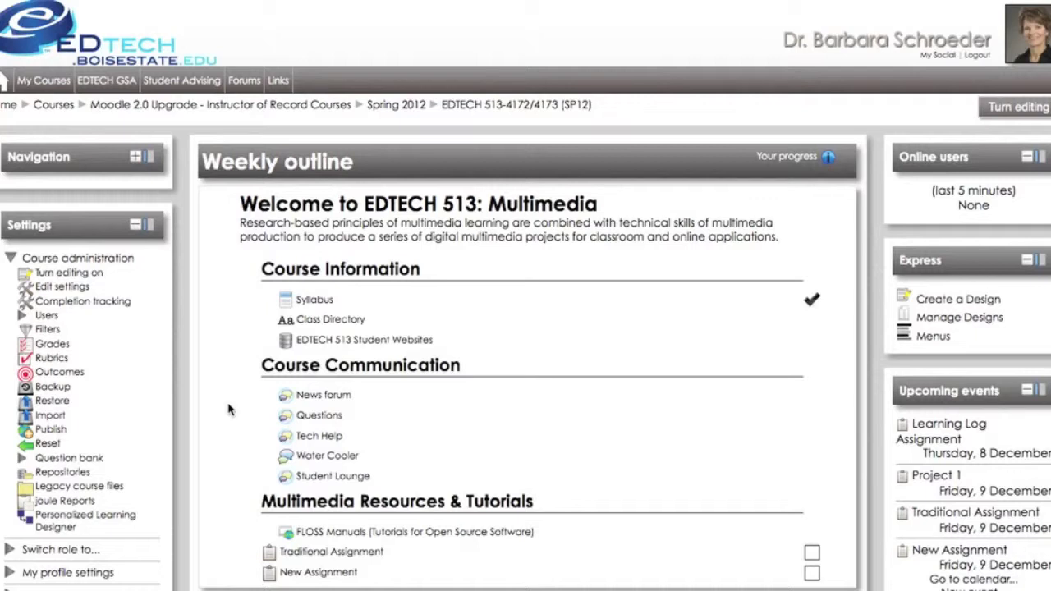
pyautogui.click(51, 345)
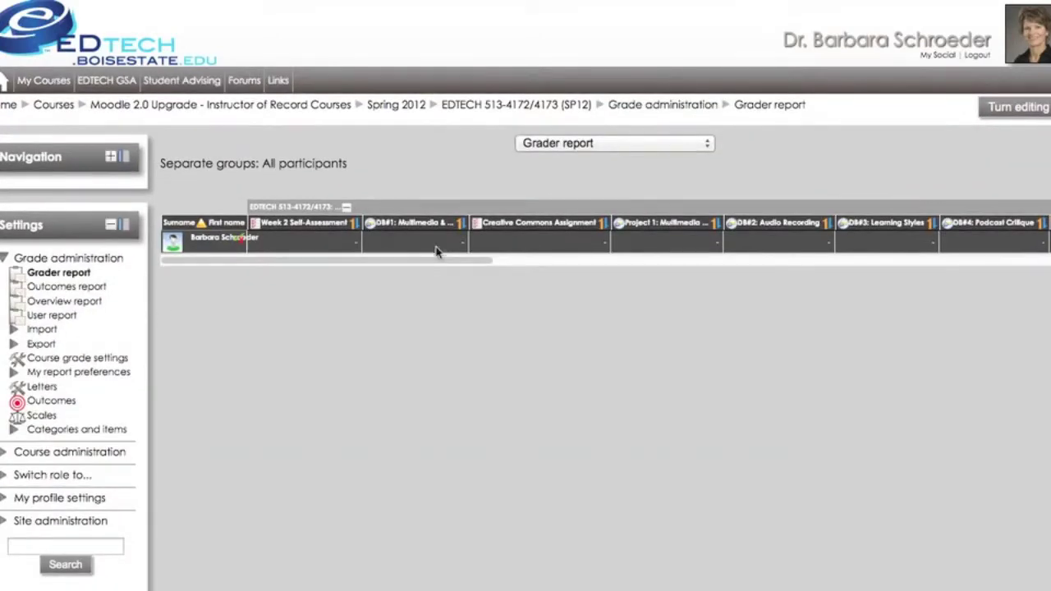
pyautogui.click(705, 144)
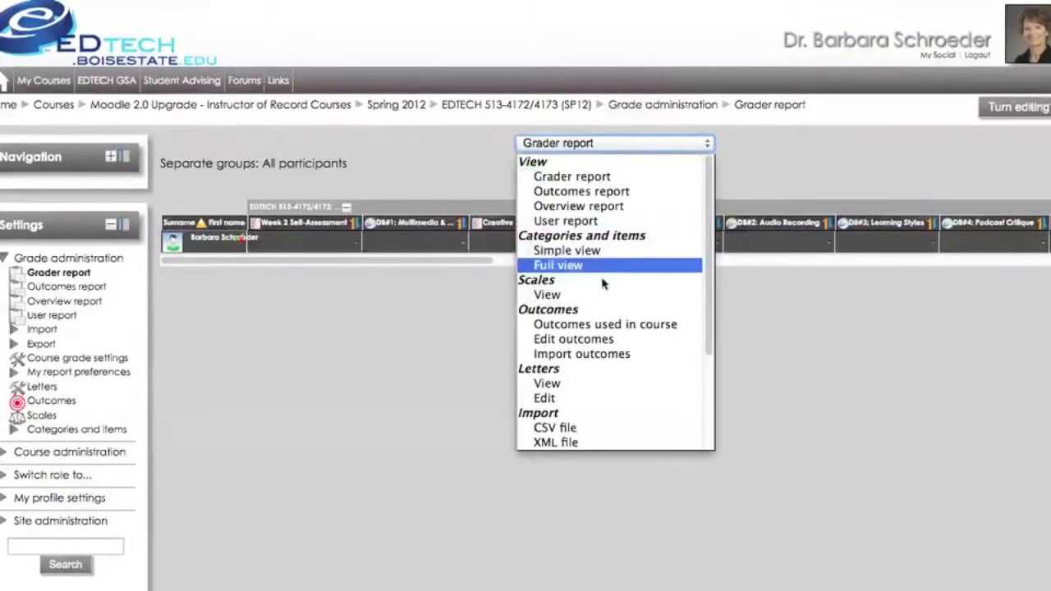
pyautogui.click(597, 295)
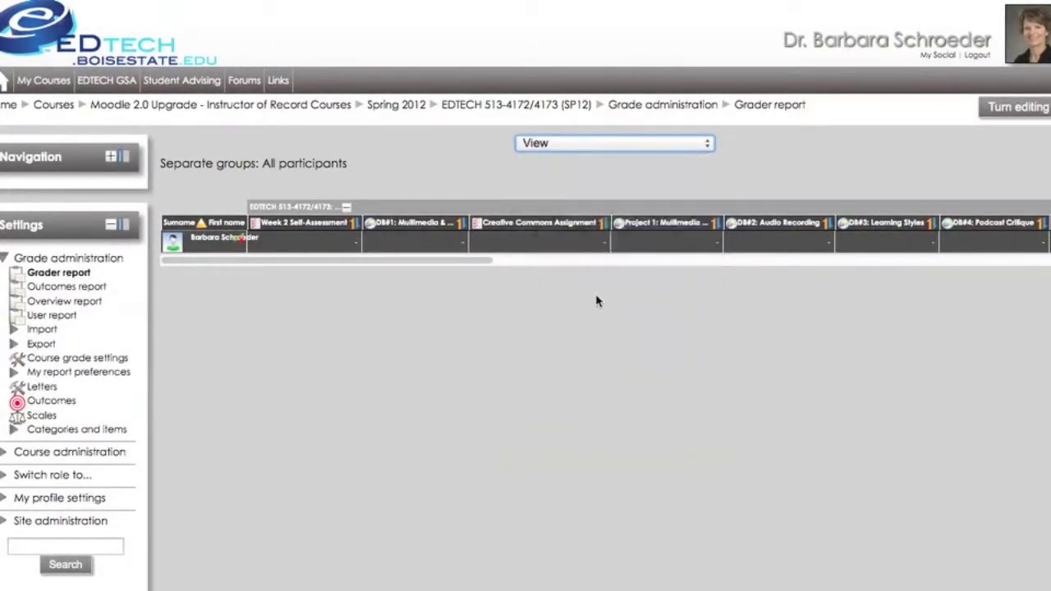